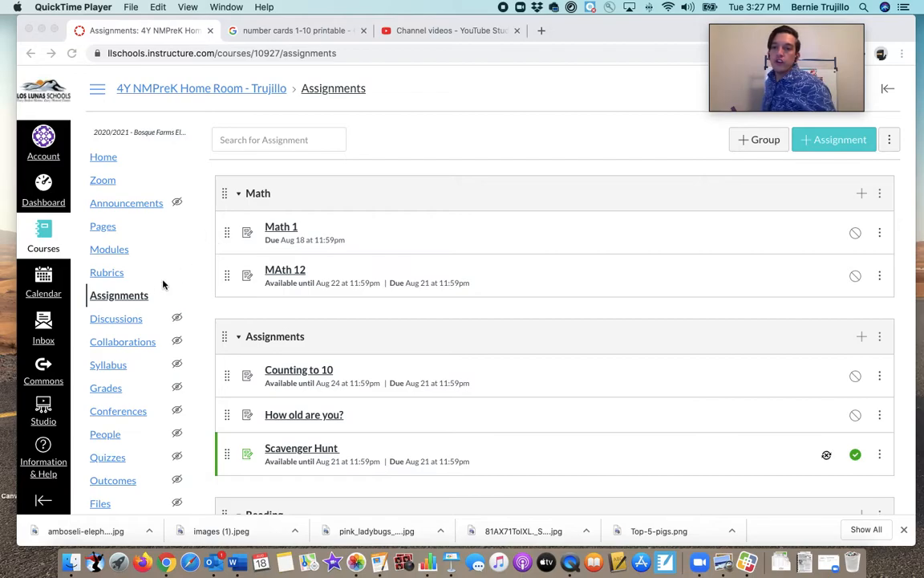
Step: Review the course's assignment groups and the assignments listed in each one
click(124, 299)
click(124, 298)
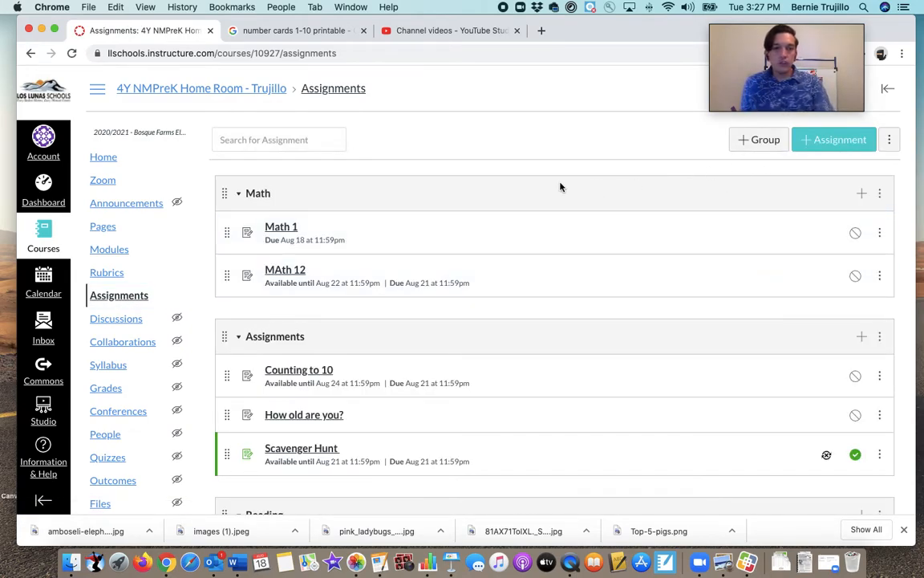
scroll(497, 330, down, 2)
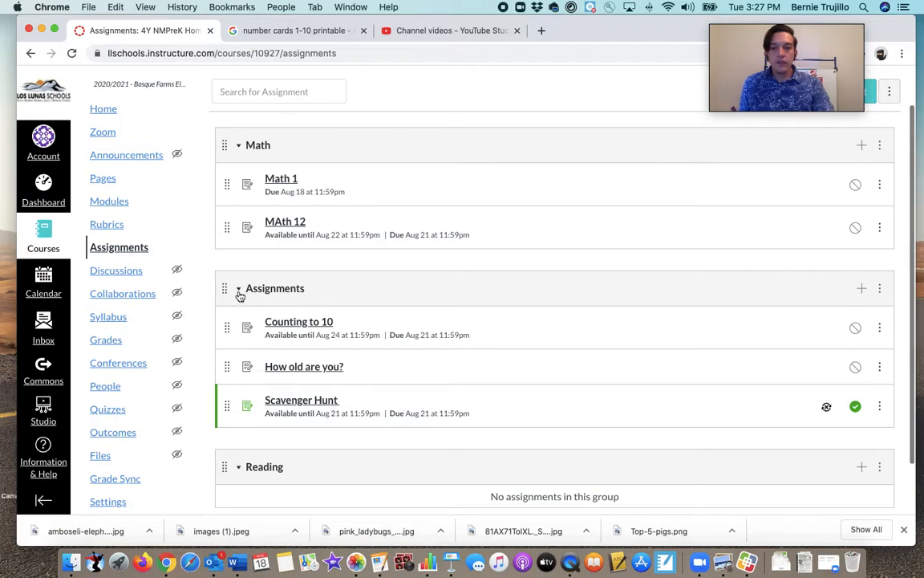
scroll(321, 317, down, 2)
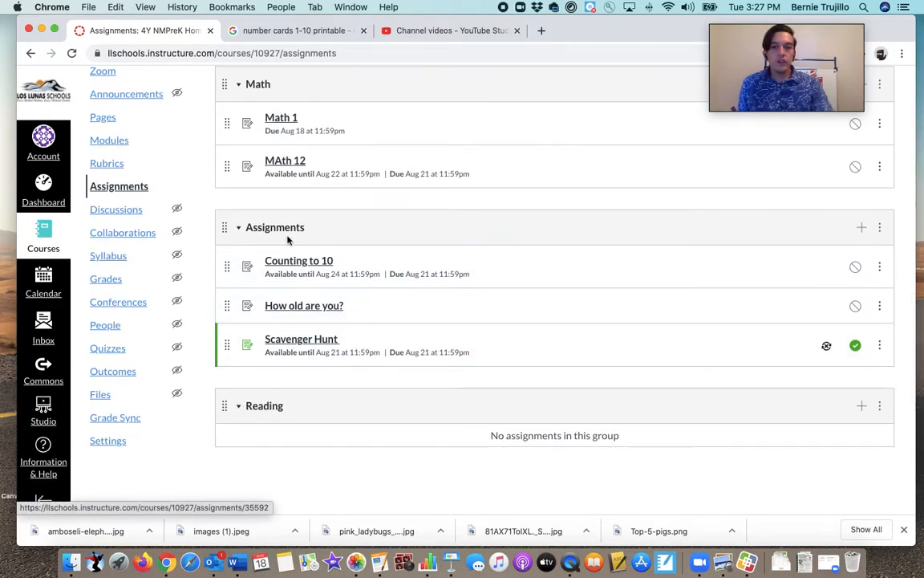
scroll(301, 228, up, 2)
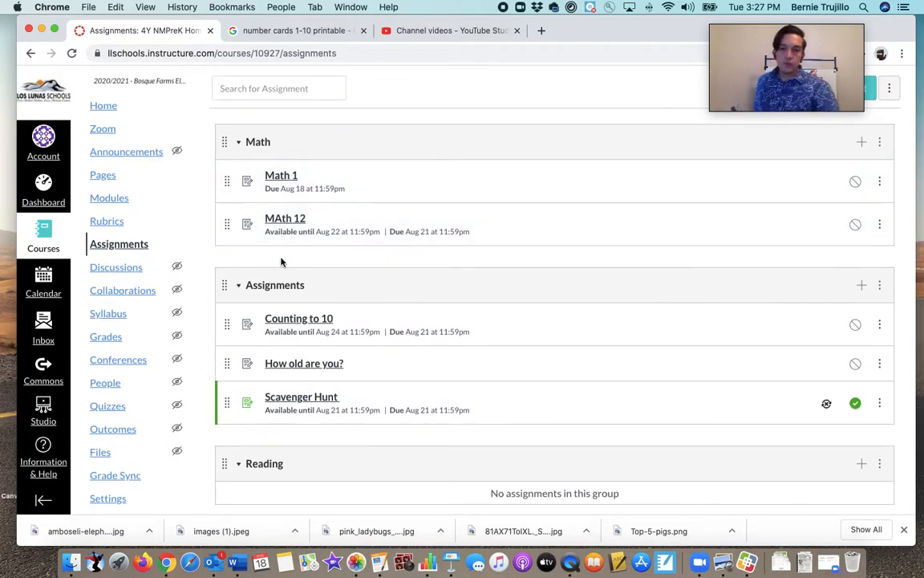
scroll(423, 258, up, 2)
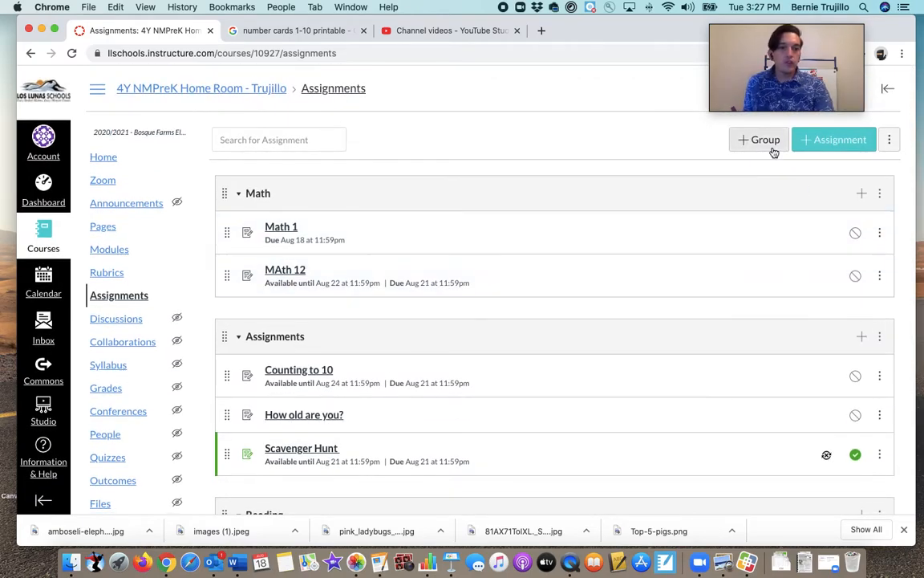
Step: Inspect the form for adding an assignment group and dismiss it without saving
click(762, 140)
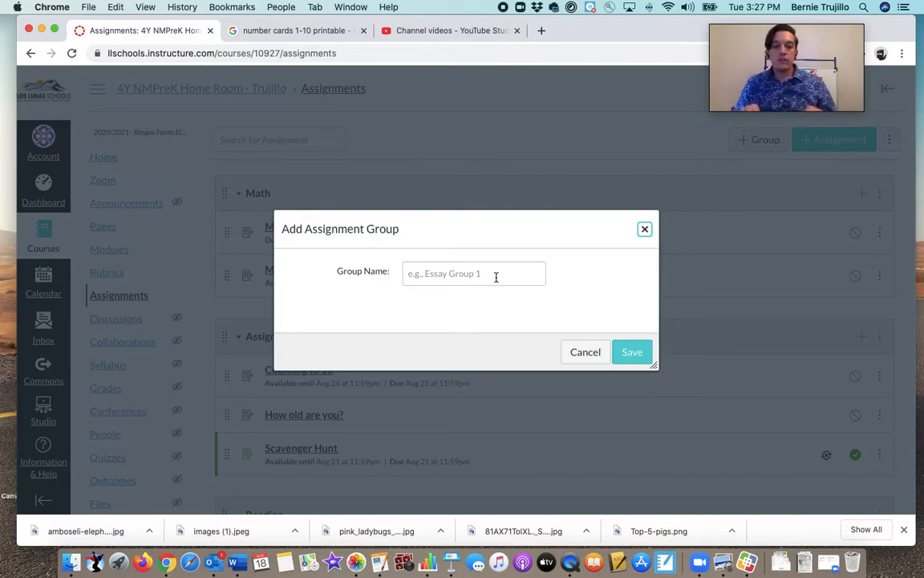
click(582, 353)
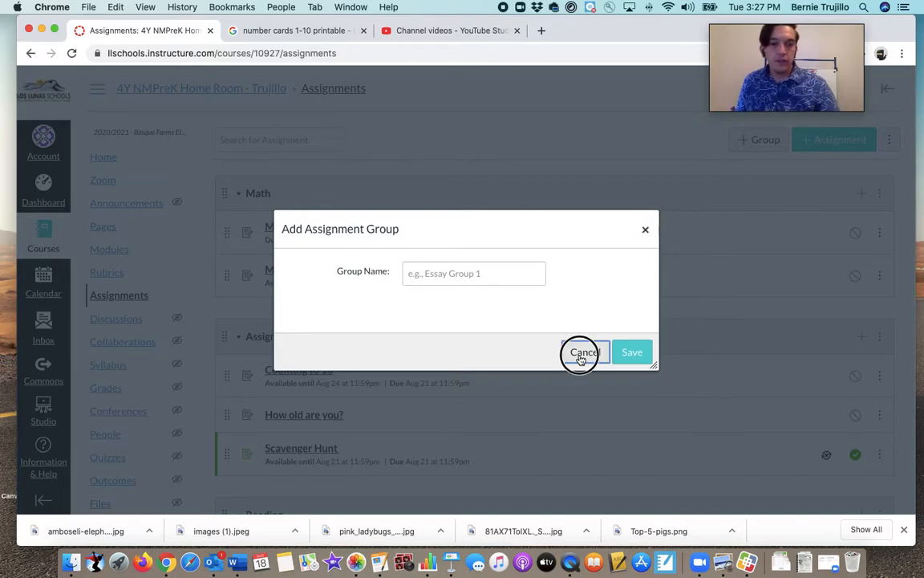
scroll(579, 360, down, 1)
scroll(579, 360, up, 1)
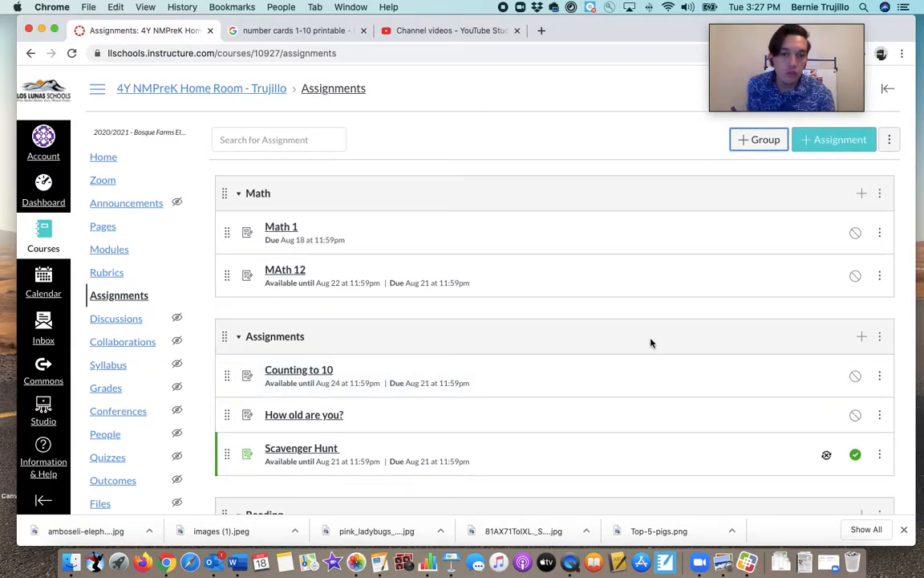
scroll(649, 333, down, 1)
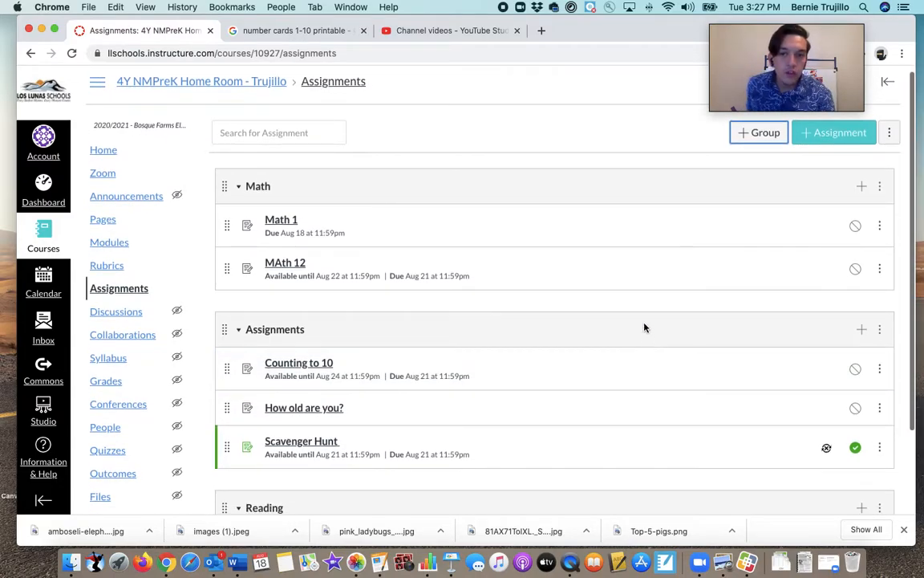
click(862, 190)
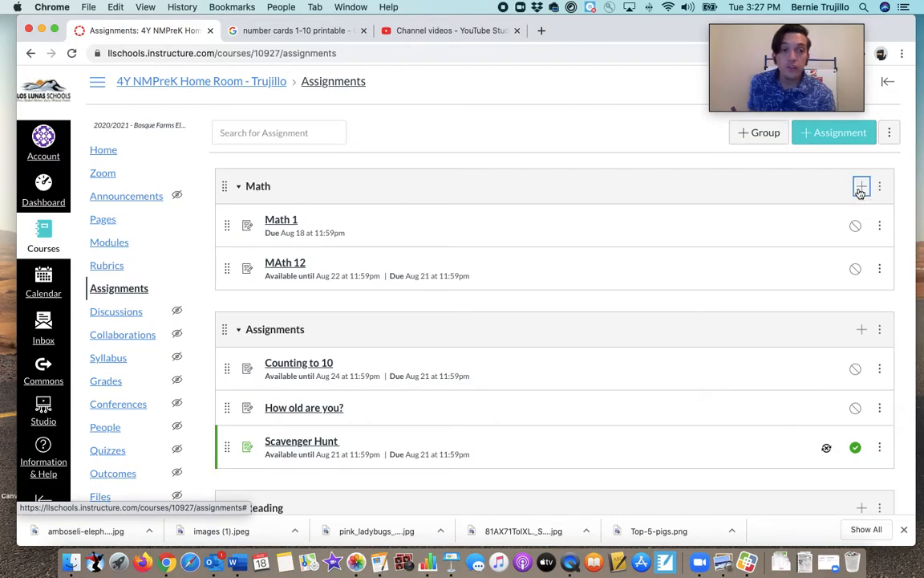
click(508, 267)
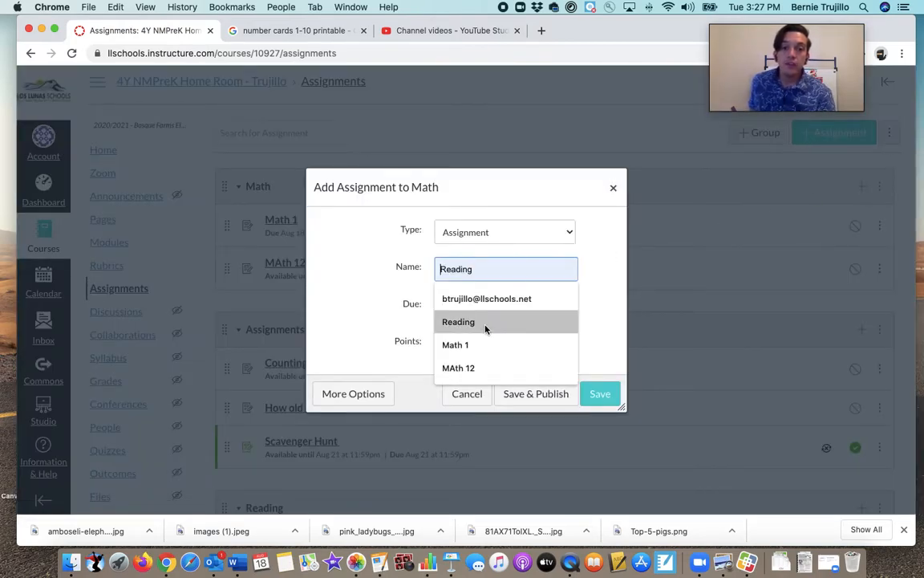
click(485, 322)
scroll(483, 332, down, 1)
click(556, 285)
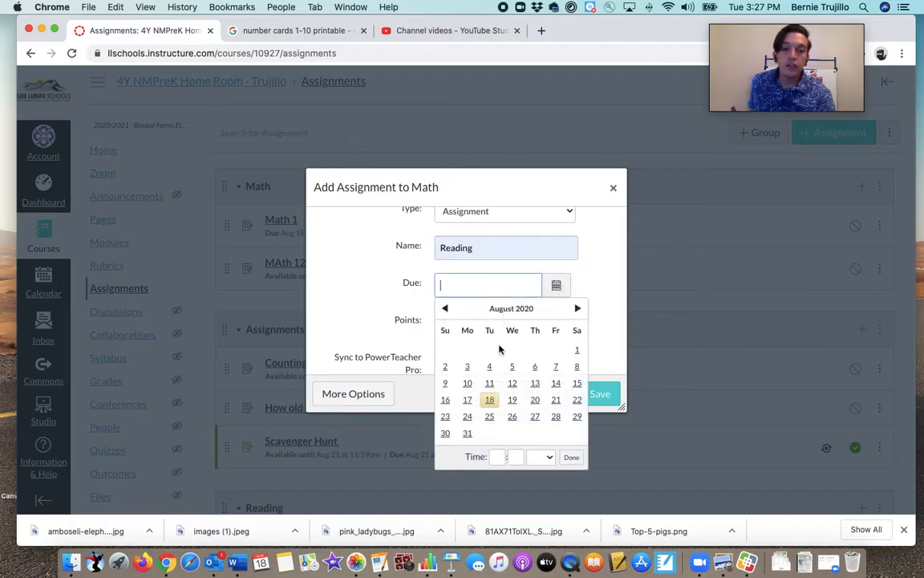
click(490, 388)
click(607, 262)
scroll(473, 294, down, 2)
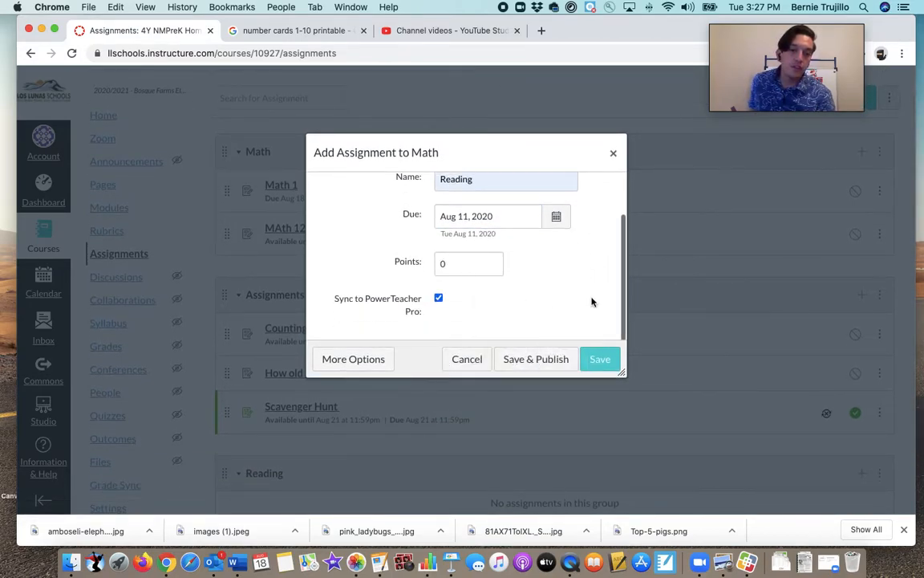
click(612, 155)
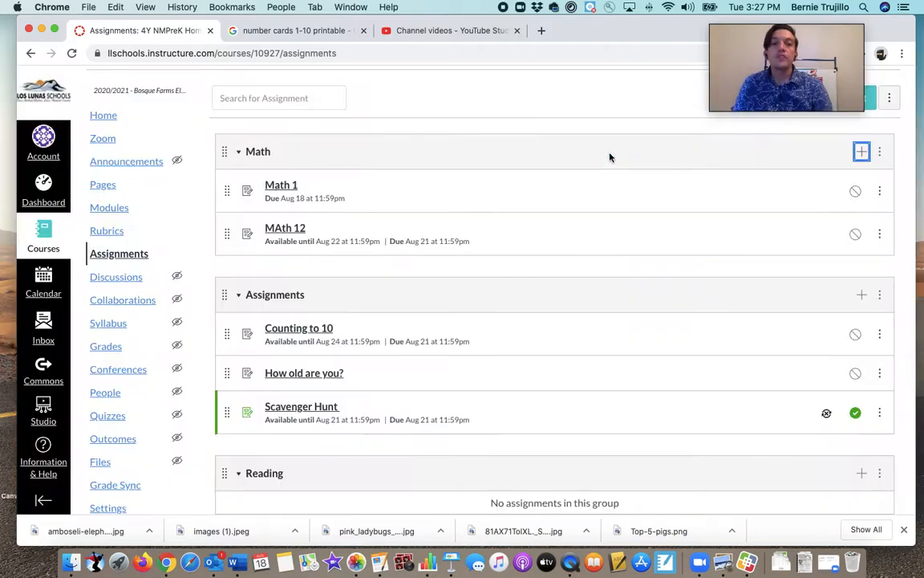
Step: Start a new assignment with the full editor, name it Math 1 and enter the description "Do your math!"
scroll(723, 213, up, 1)
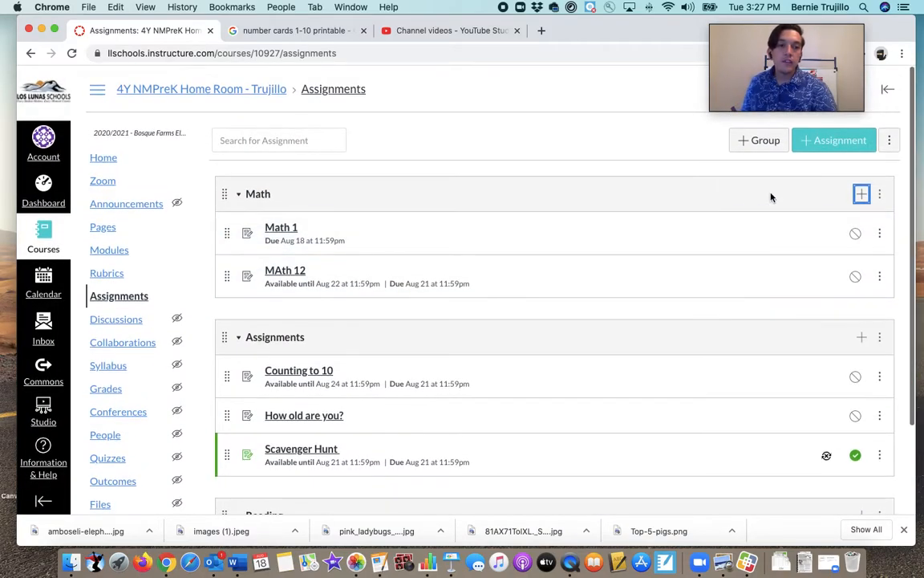
click(815, 150)
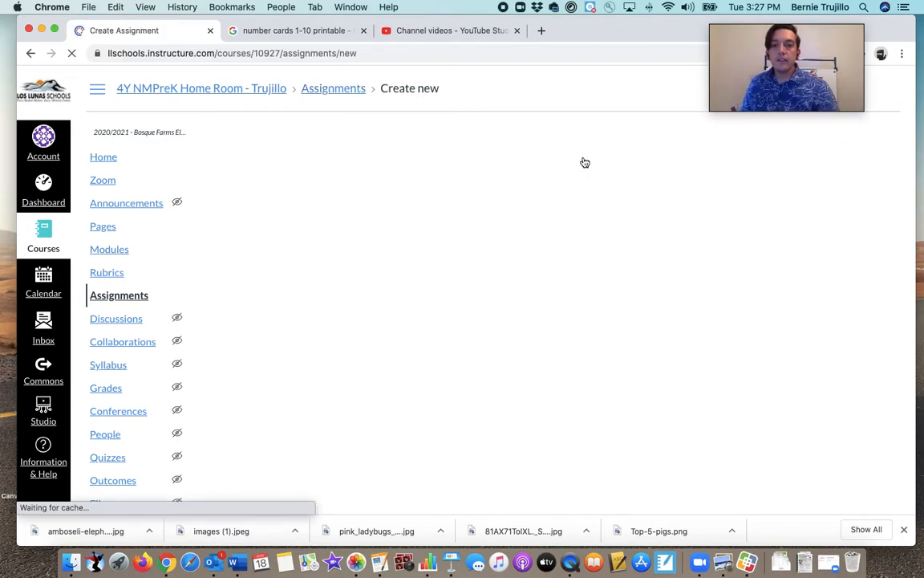
scroll(492, 268, down, 3)
scroll(492, 268, down, 5)
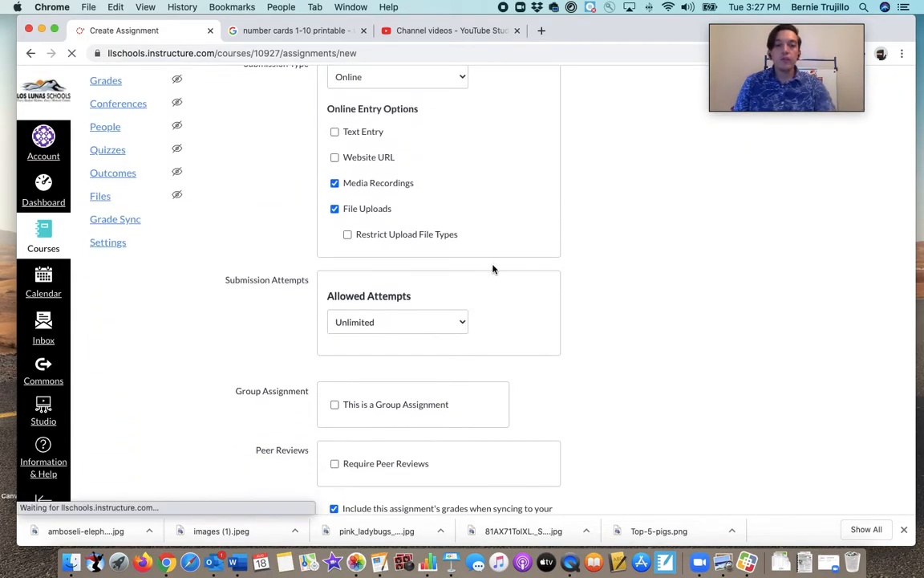
scroll(493, 268, up, 3)
scroll(493, 268, up, 10)
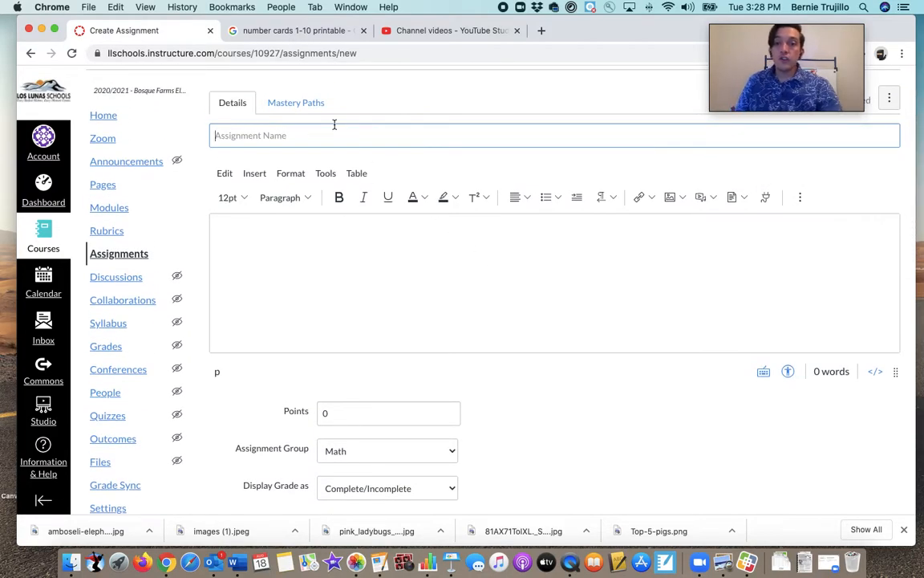
click(334, 125)
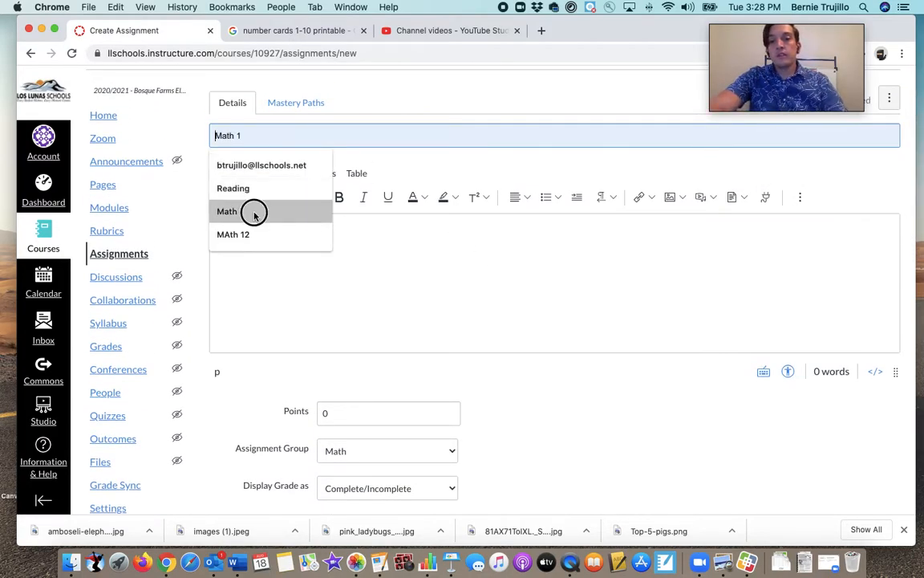
click(254, 210)
click(371, 258)
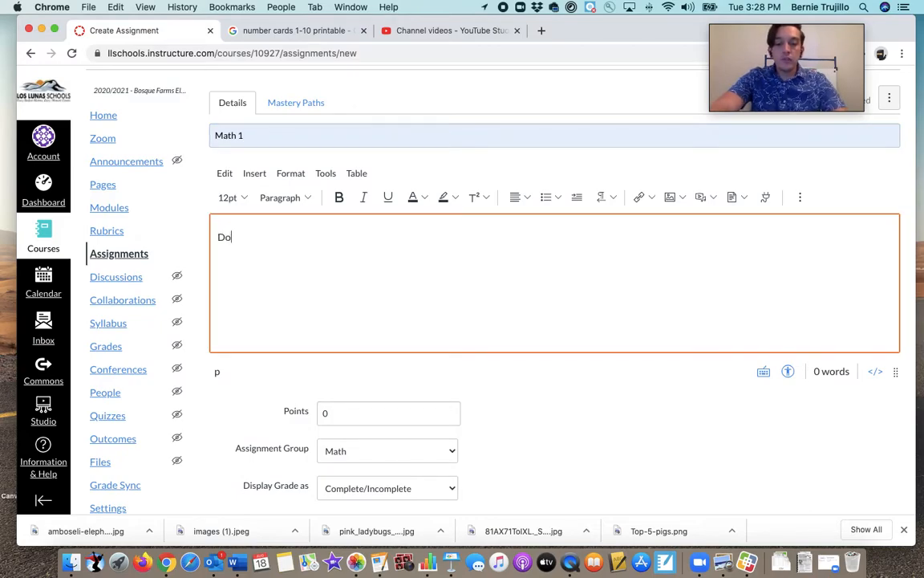
text(Do your math!)
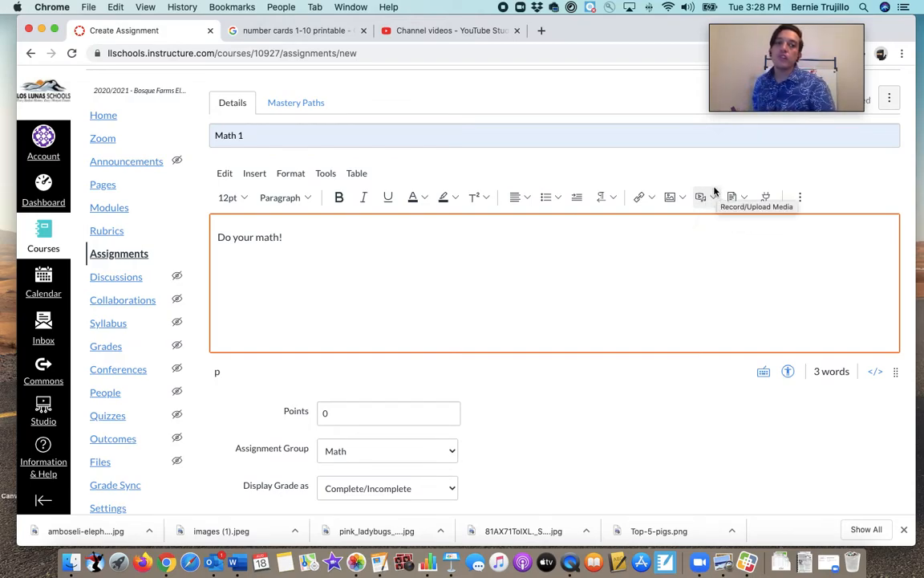
Step: Browse the external apps that can be embedded in the description and close the list without choosing one
click(765, 198)
scroll(511, 285, down, 4)
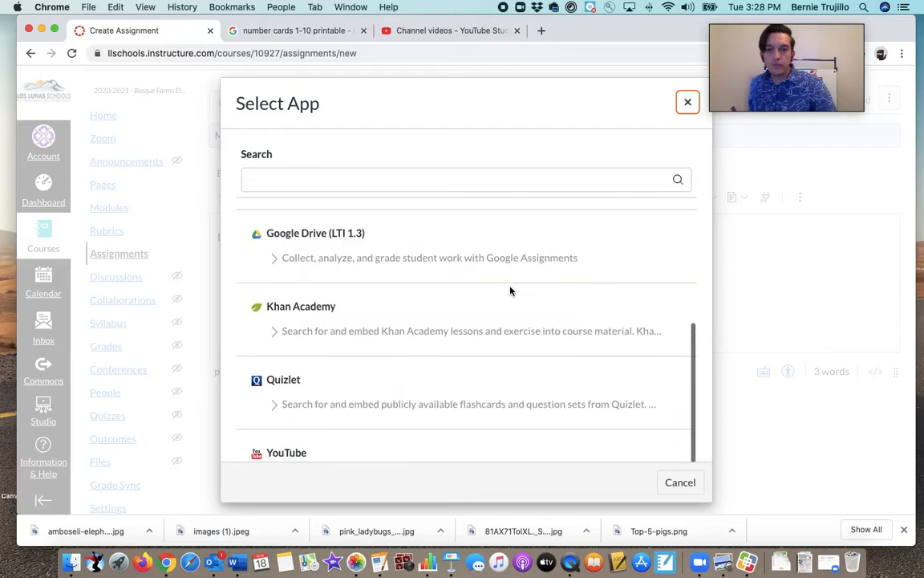
scroll(510, 291, down, 2)
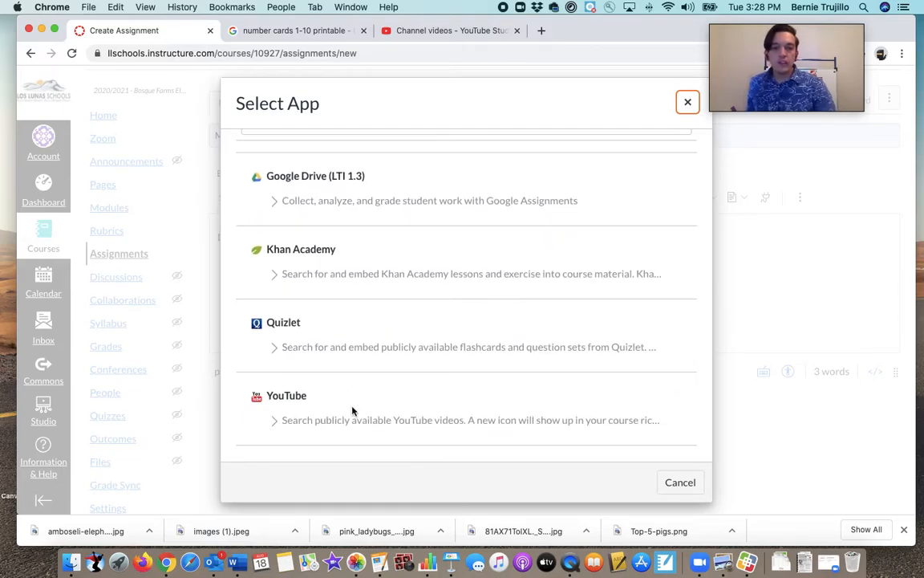
click(688, 104)
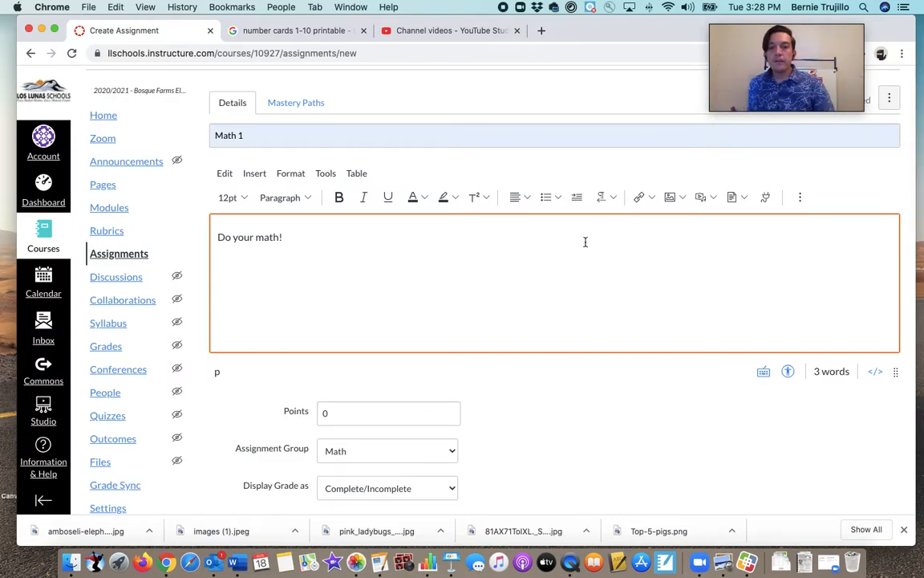
scroll(585, 241, down, 4)
scroll(562, 252, up, 5)
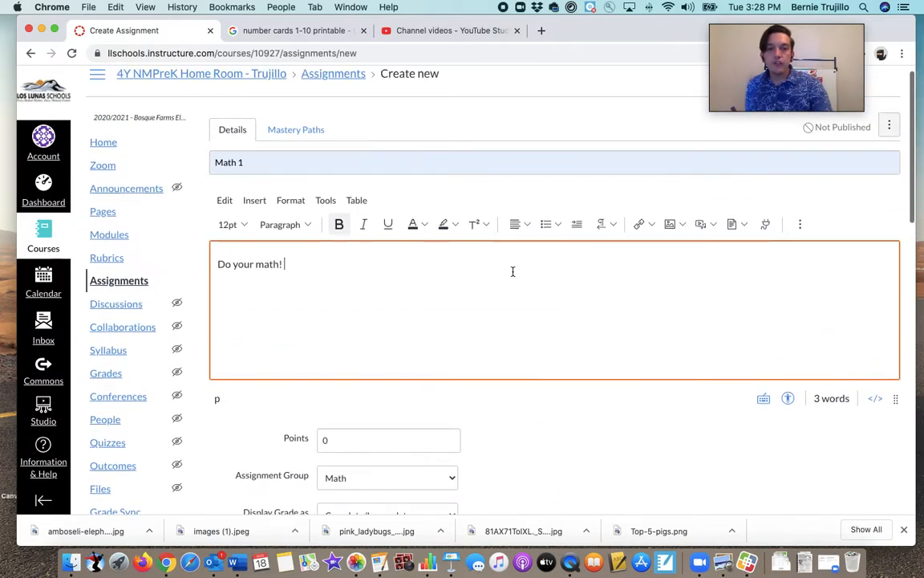
Step: Switch the assignment group to Assignments, to Reading and back to Math
scroll(487, 341, down, 3)
click(414, 329)
scroll(413, 330, down, 3)
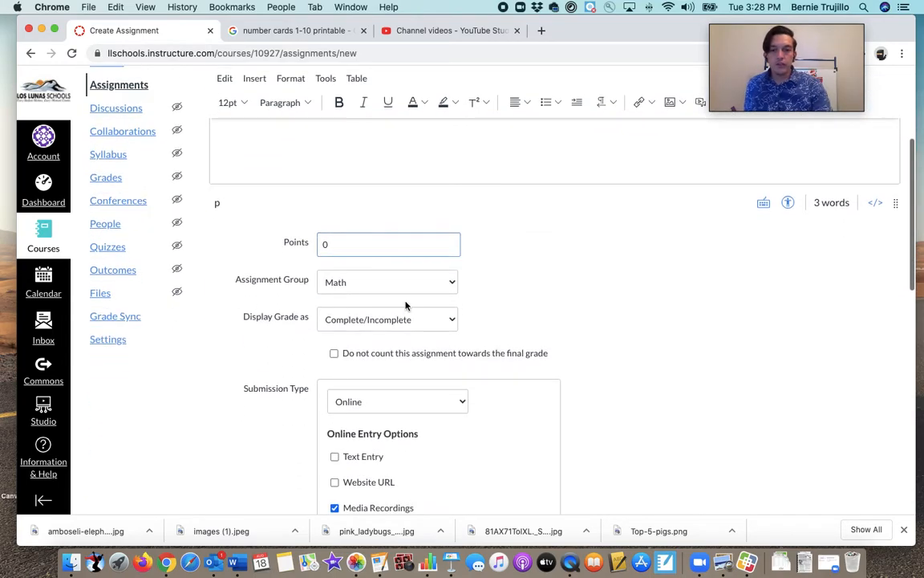
scroll(389, 281, down, 2)
click(382, 229)
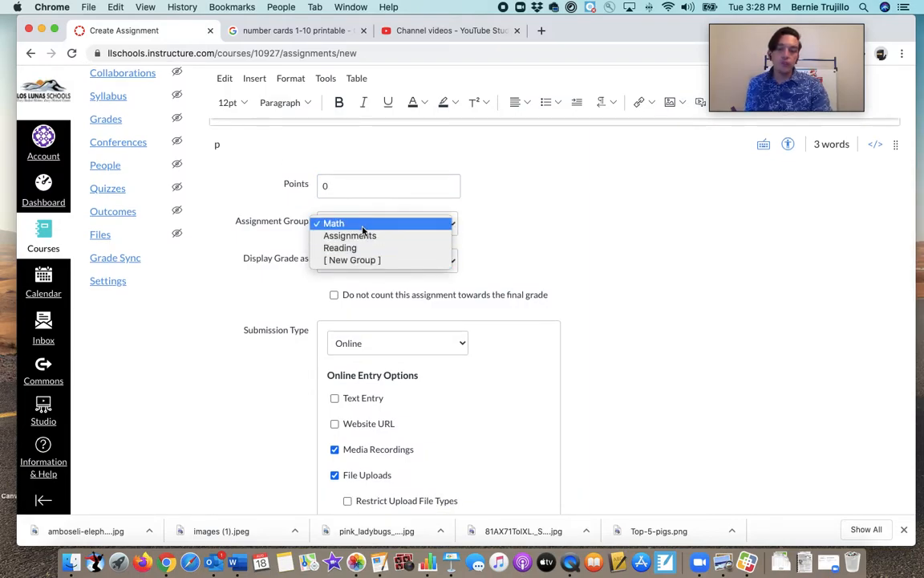
click(354, 236)
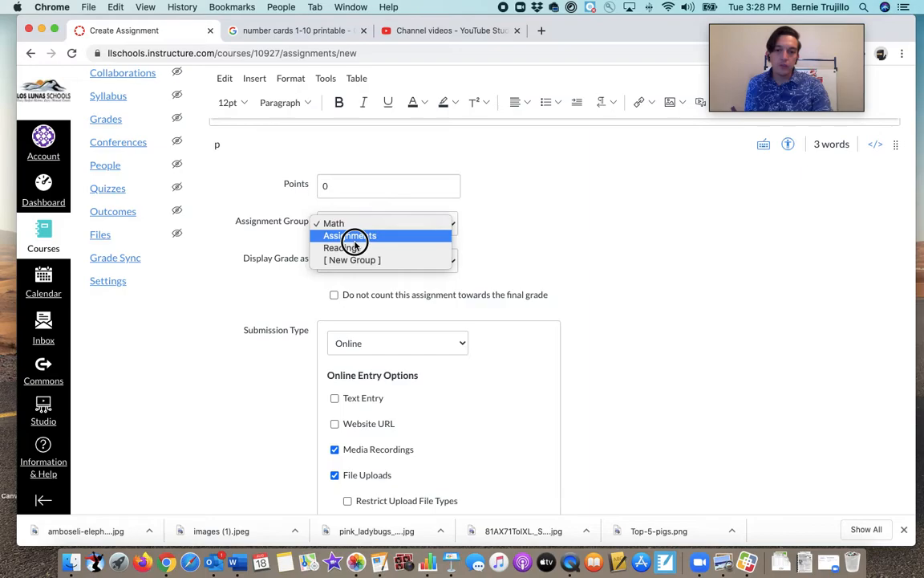
click(342, 223)
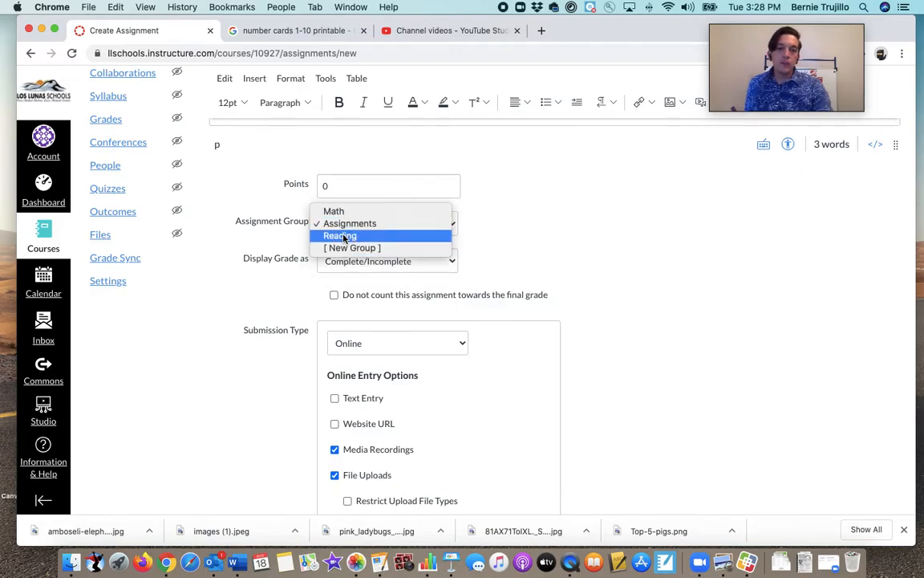
click(340, 234)
click(341, 222)
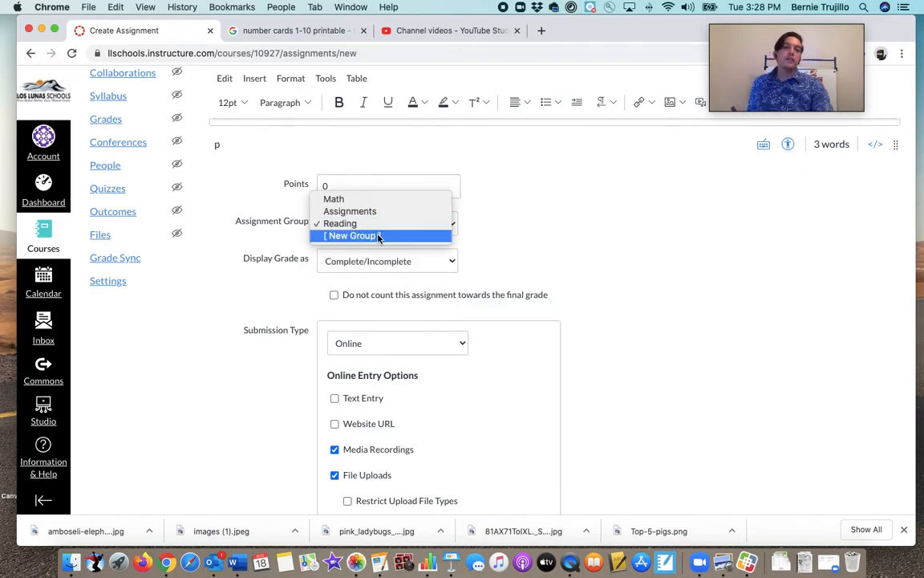
click(356, 198)
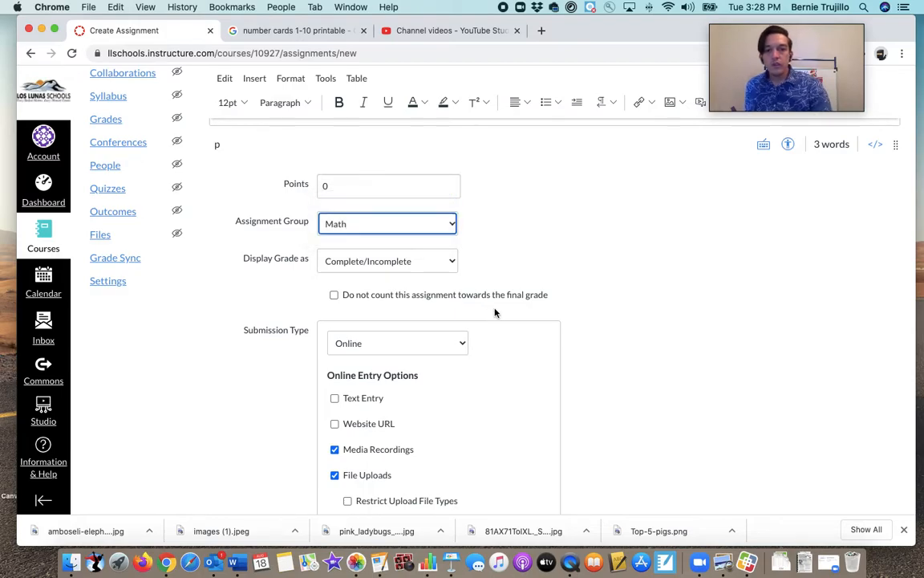
Step: Set the assignment's grade display to Not Graded
click(423, 260)
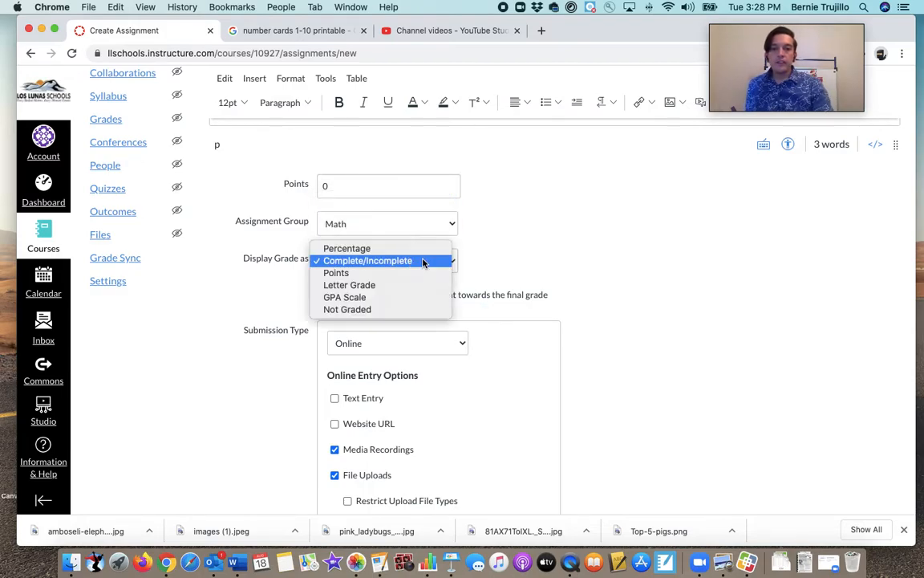
click(281, 274)
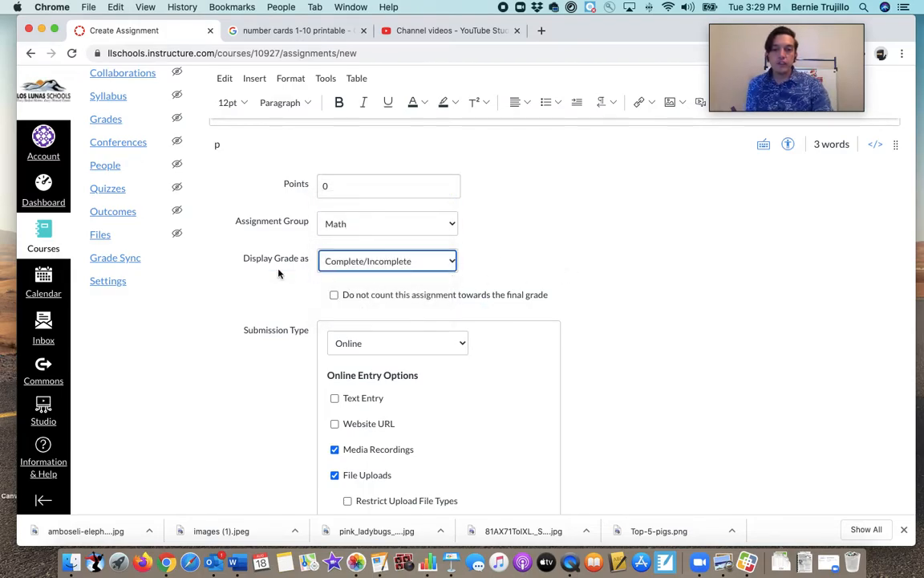
click(368, 262)
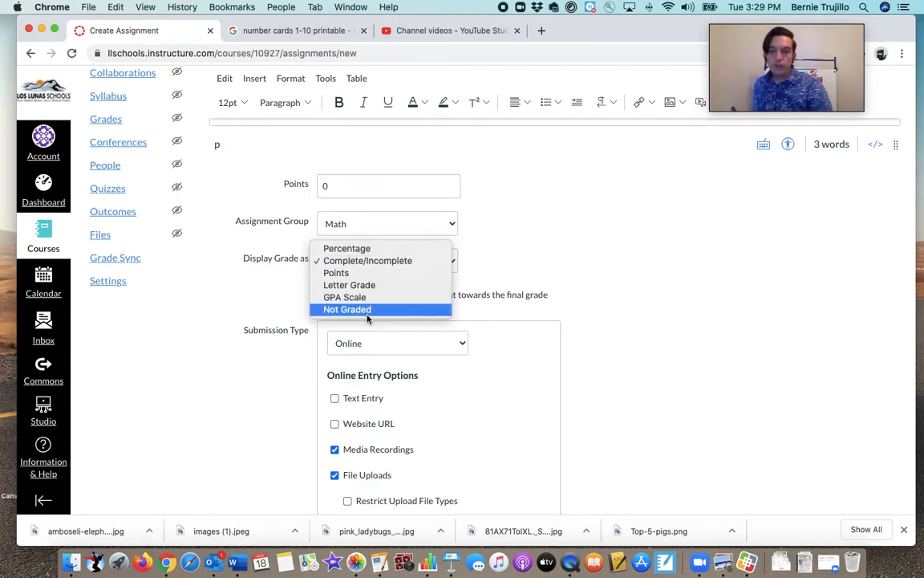
click(368, 309)
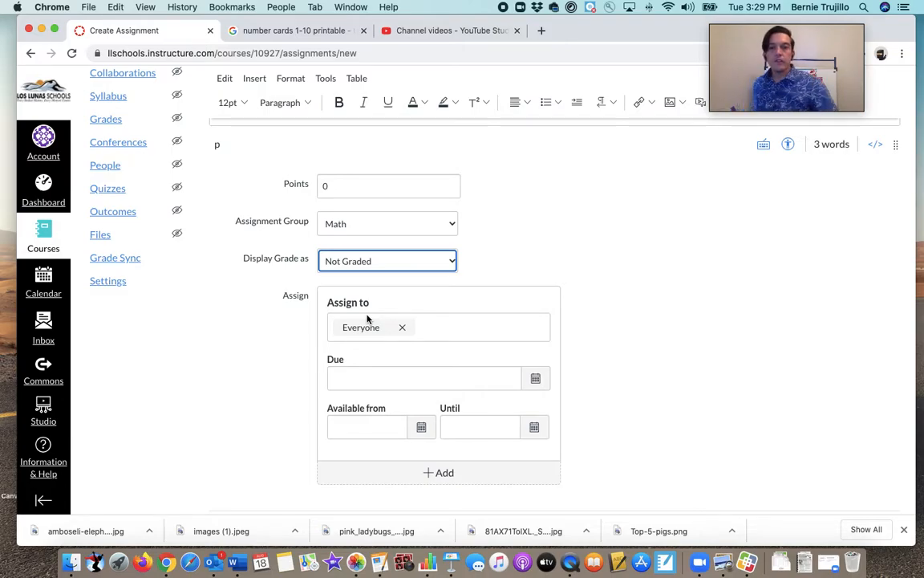
Step: Switch the assignment's grade display to Complete/Incomplete and back to Not Graded
scroll(392, 362, down, 1)
scroll(386, 321, up, 2)
click(380, 270)
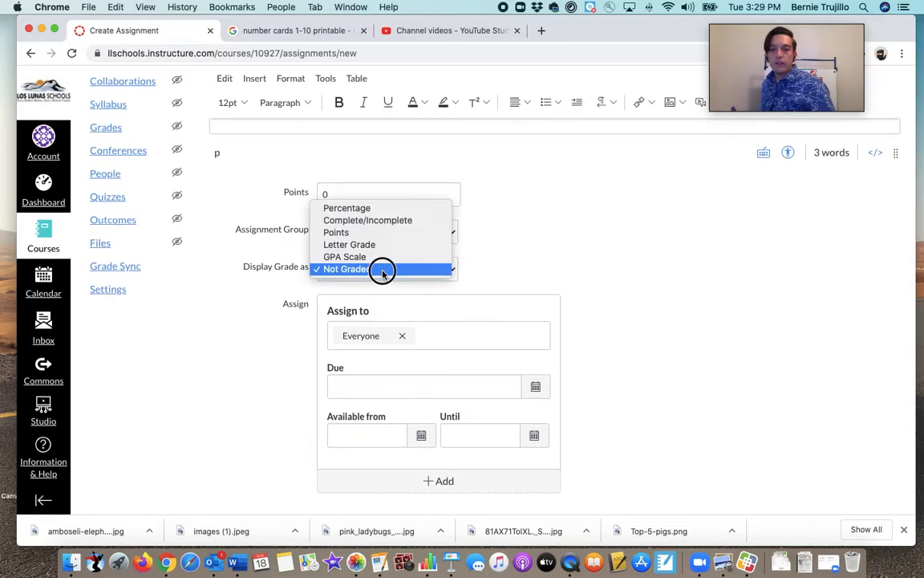
click(367, 220)
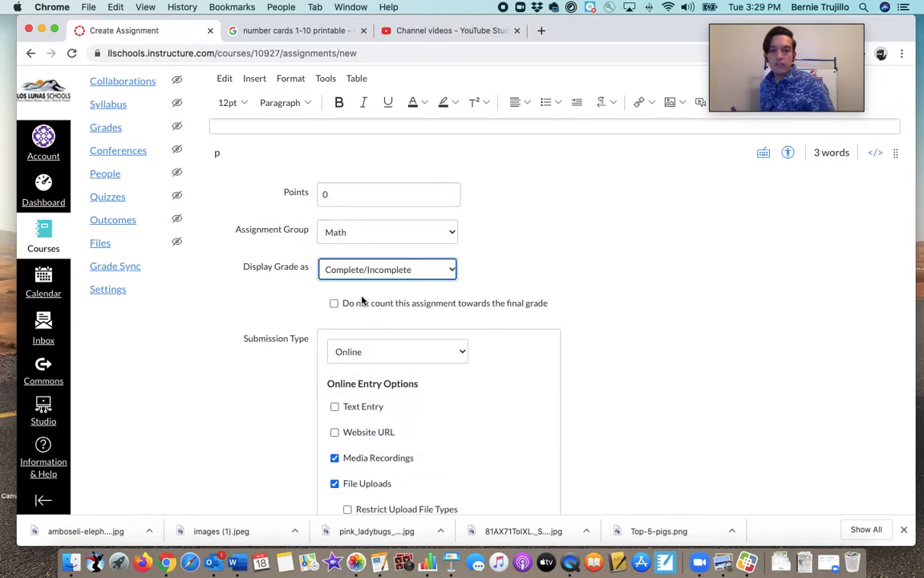
click(356, 271)
click(361, 318)
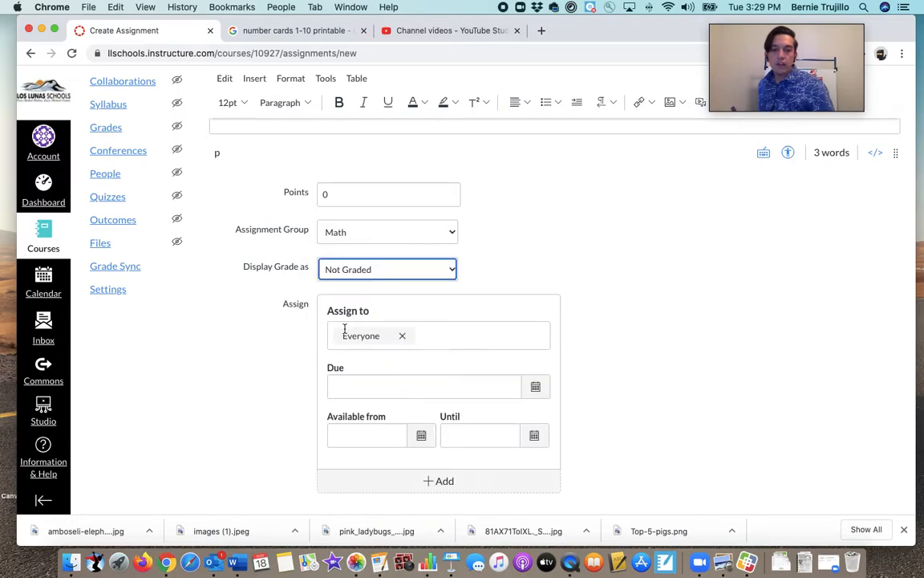
Step: Set the assignment's grade display to Complete/Incomplete
click(369, 271)
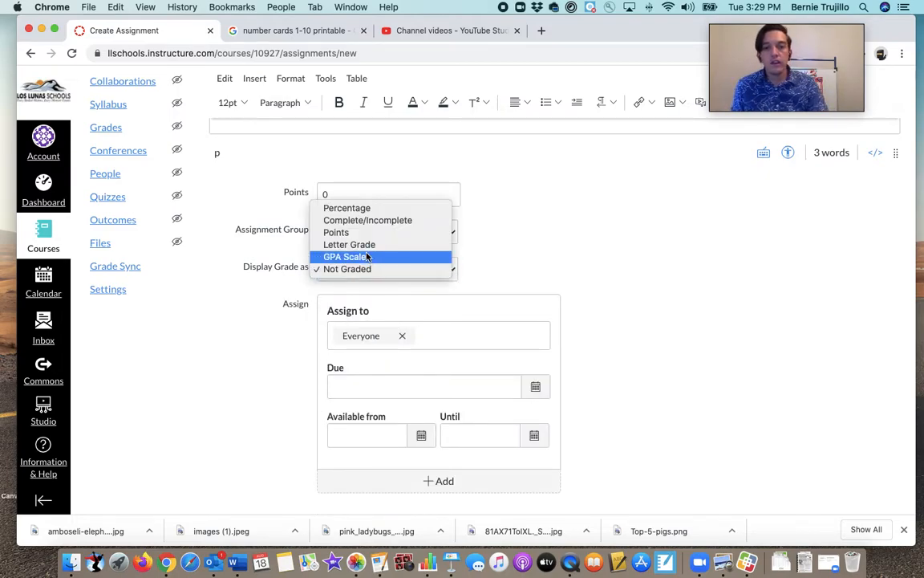
click(355, 222)
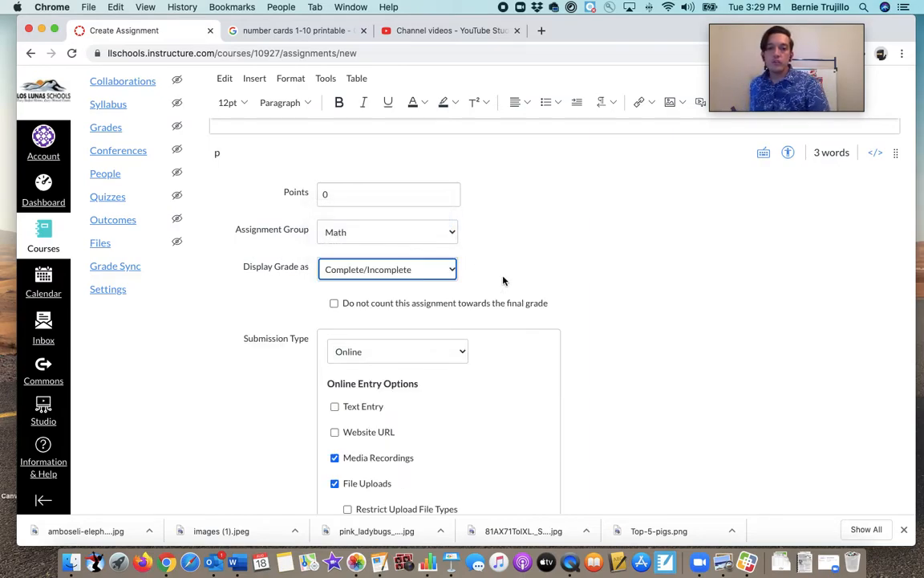
click(423, 270)
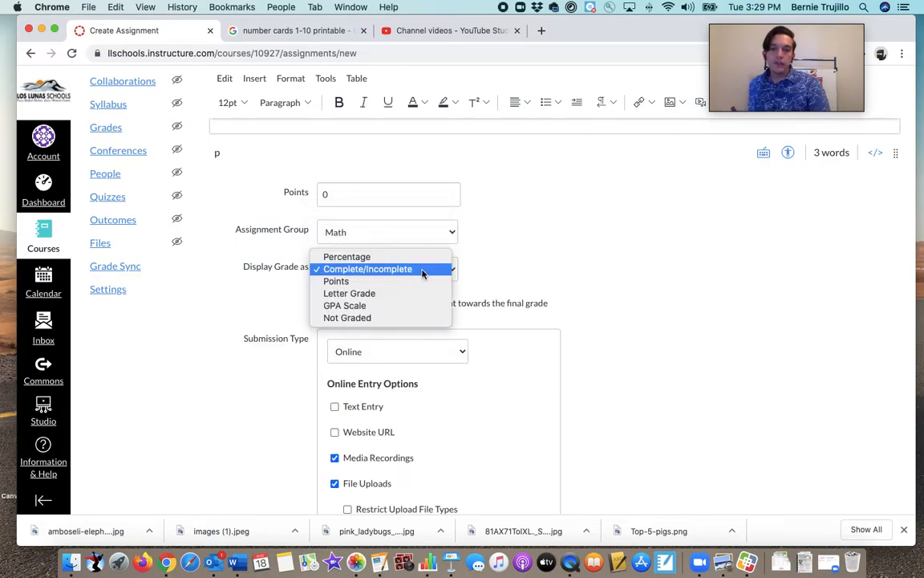
click(361, 270)
Step: Switch the submission type to No Submission and back to Online
scroll(466, 283, down, 3)
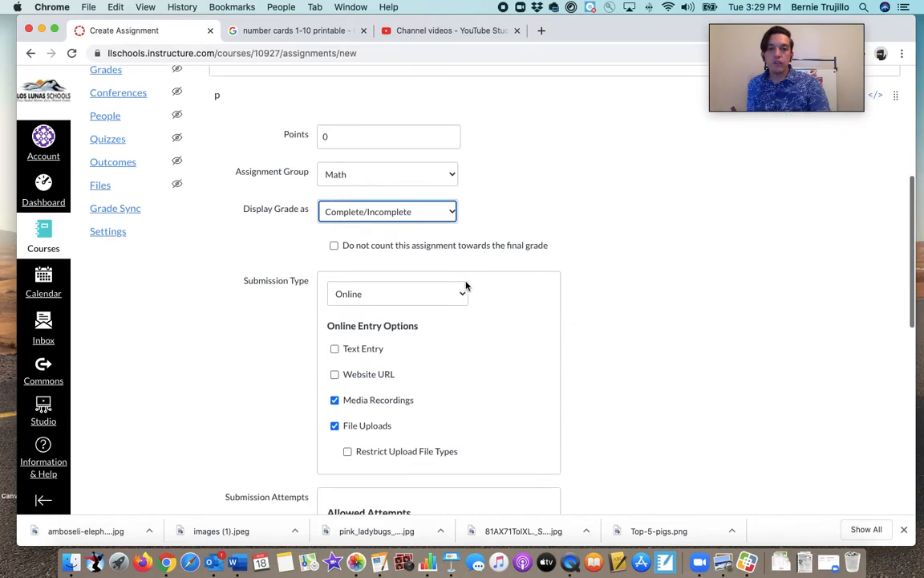
click(388, 293)
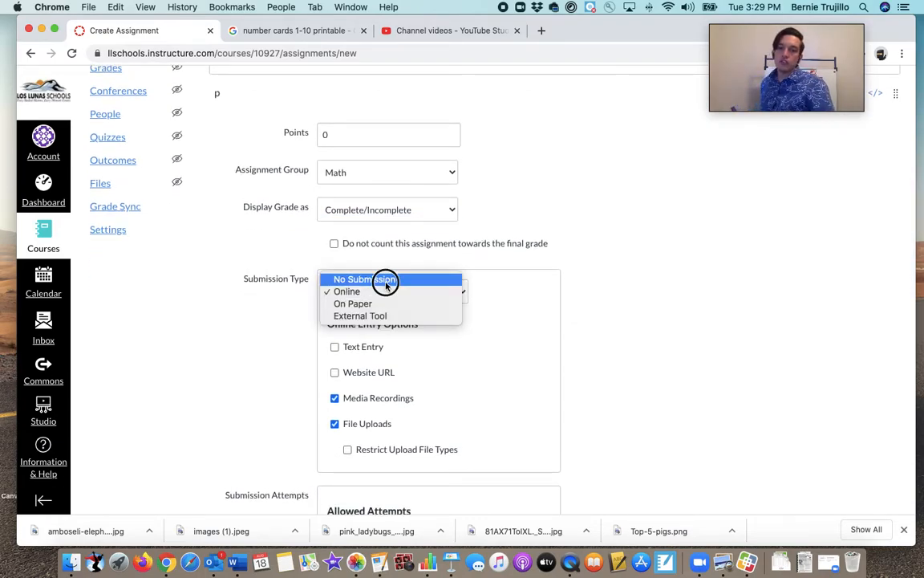
click(382, 280)
click(372, 291)
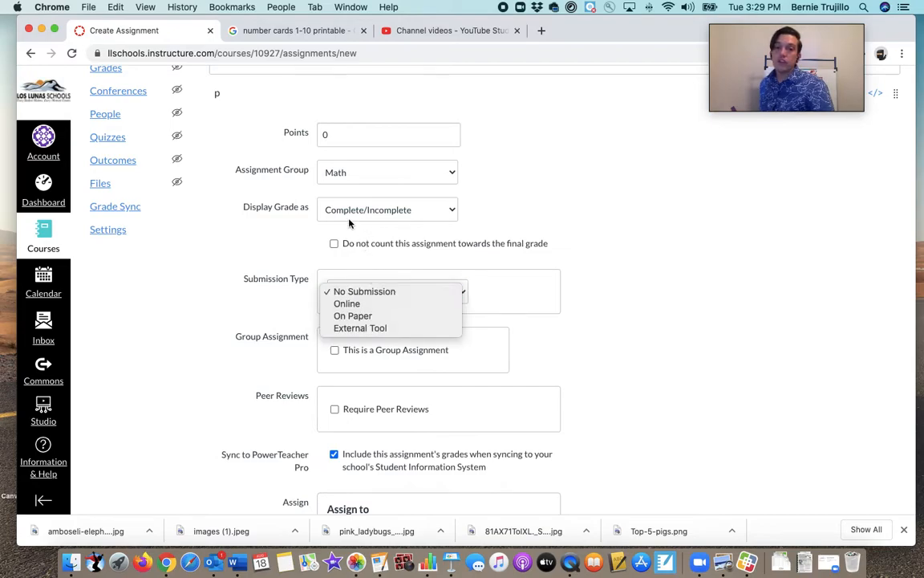
click(380, 305)
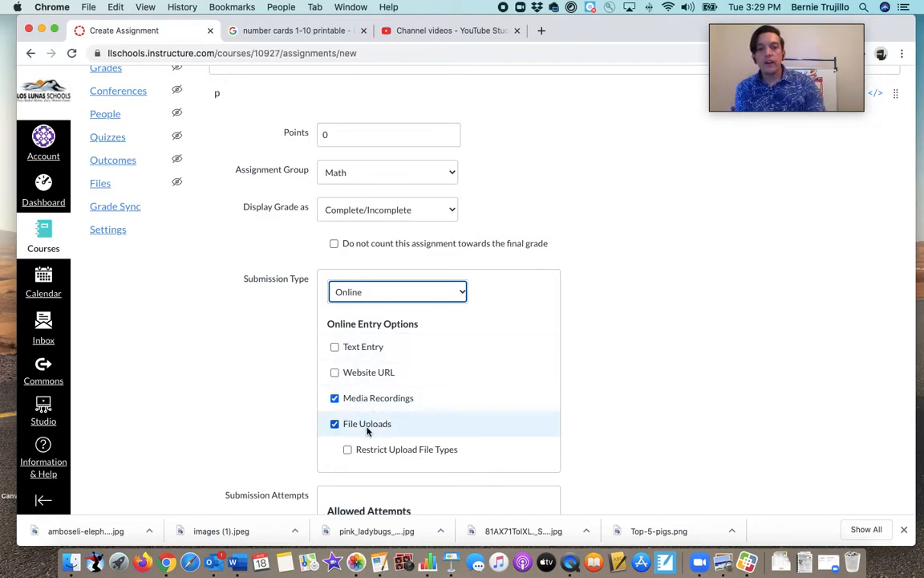
Step: Enable Text Entry among the online entry options, review the assignment form, and disable Text Entry again
click(357, 350)
scroll(357, 347, up, 10)
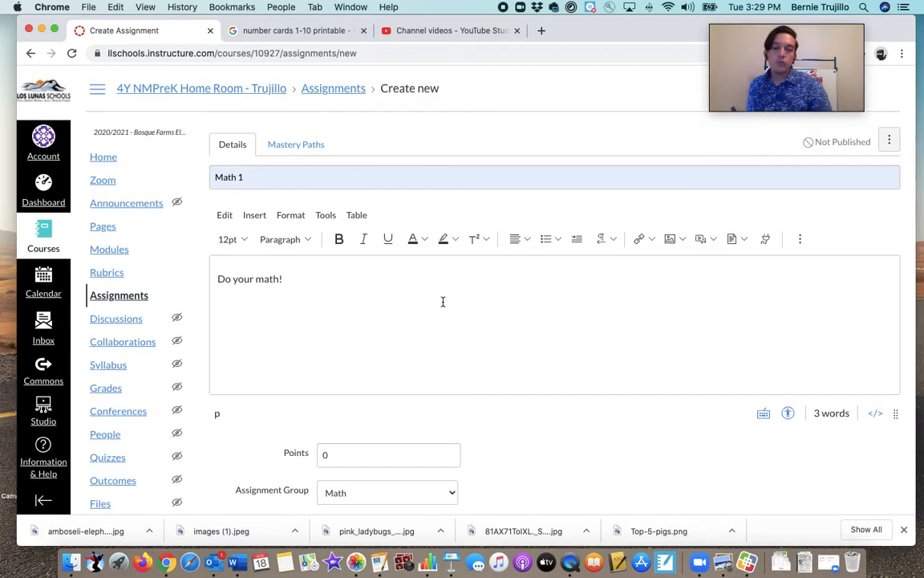
scroll(441, 301, down, 8)
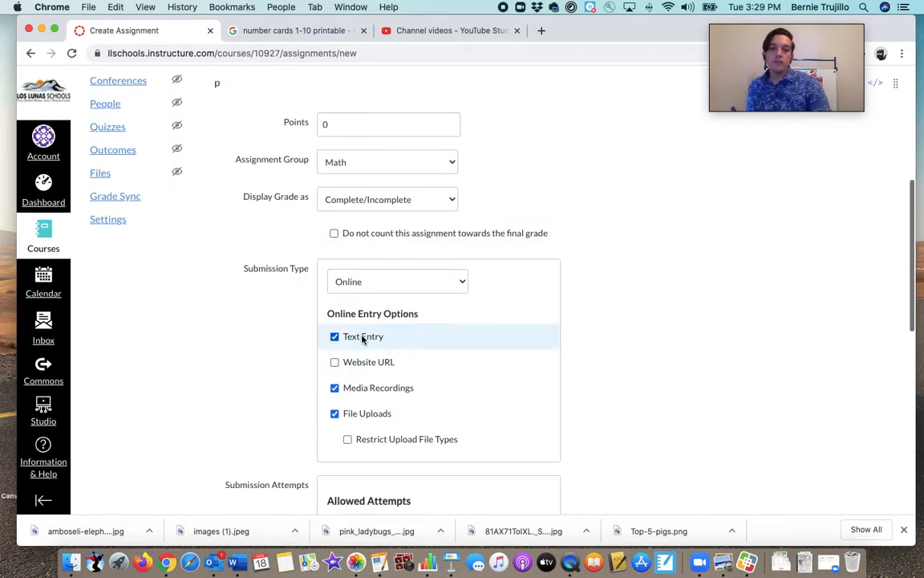
scroll(386, 346, down, 1)
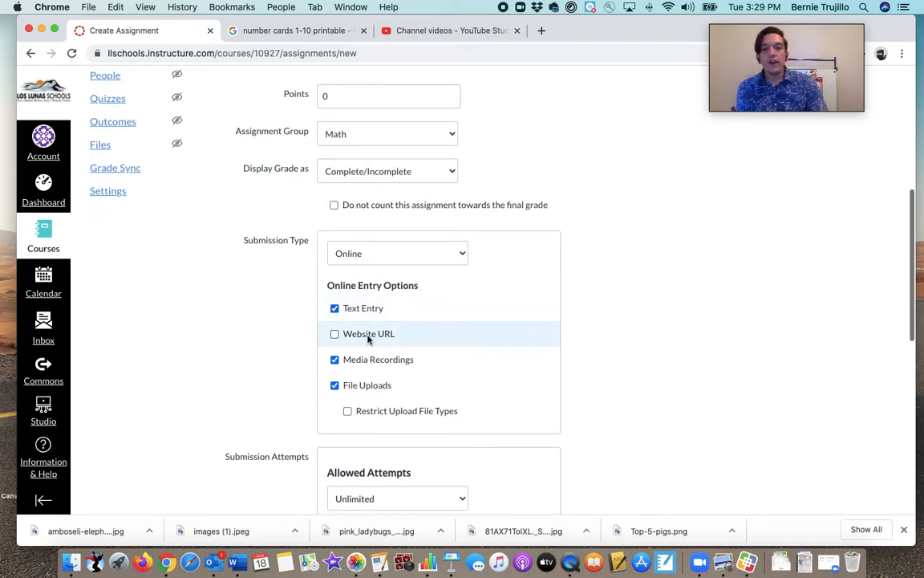
click(356, 309)
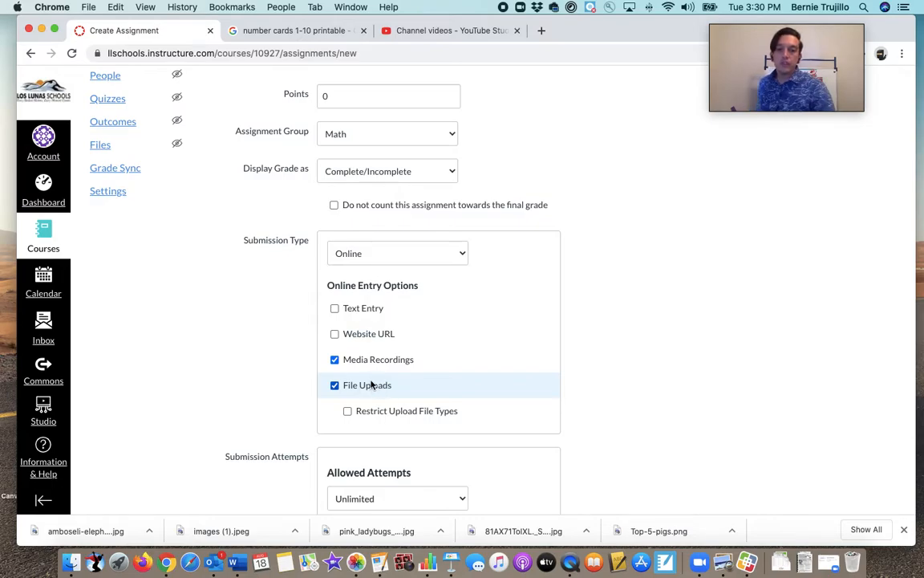
Step: Toggle the upload file type restriction to try out its allowed extensions field, and leave the restriction off
scroll(427, 391, down, 5)
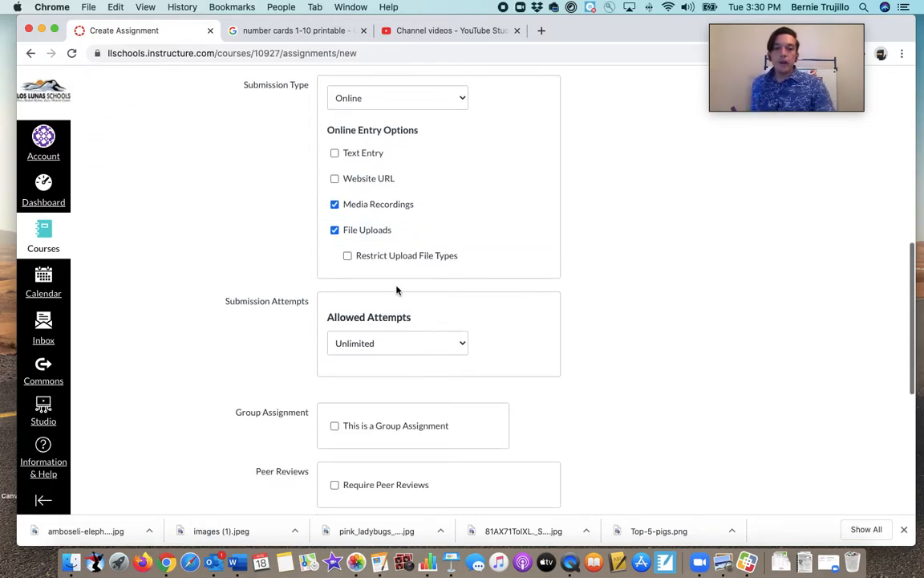
click(370, 256)
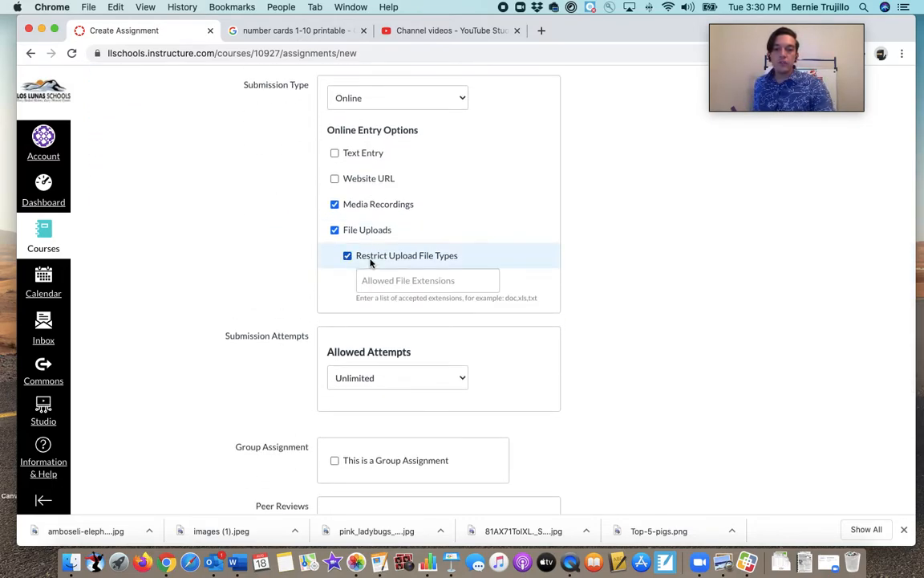
click(370, 263)
click(371, 265)
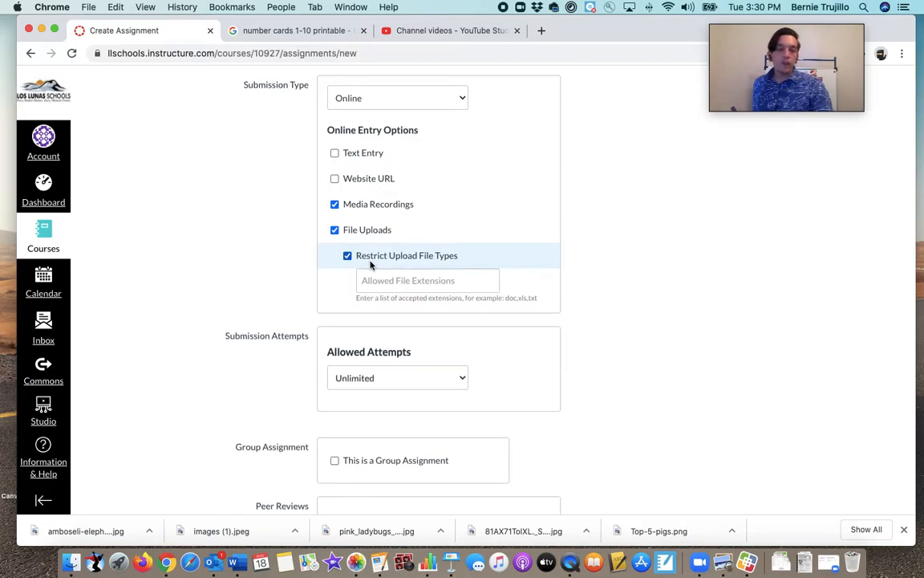
click(359, 257)
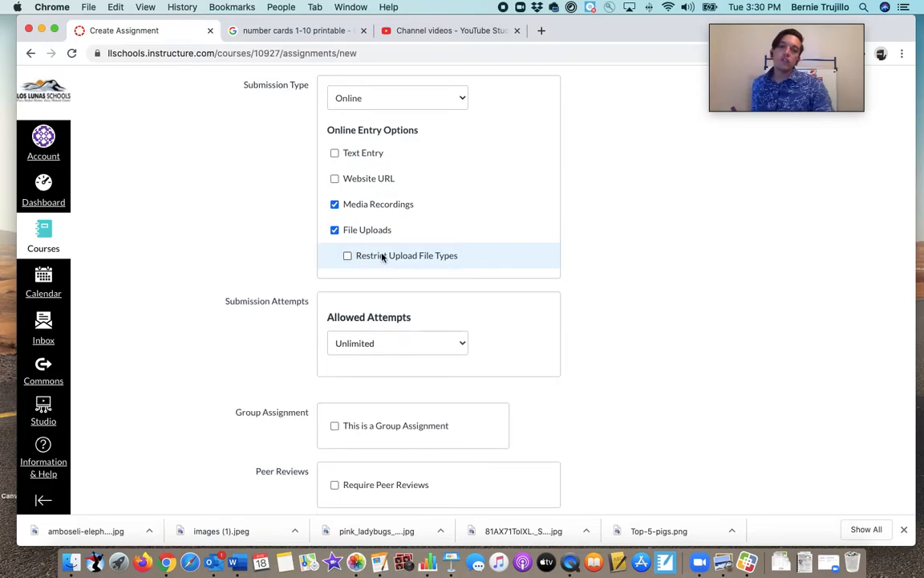
click(389, 262)
click(394, 280)
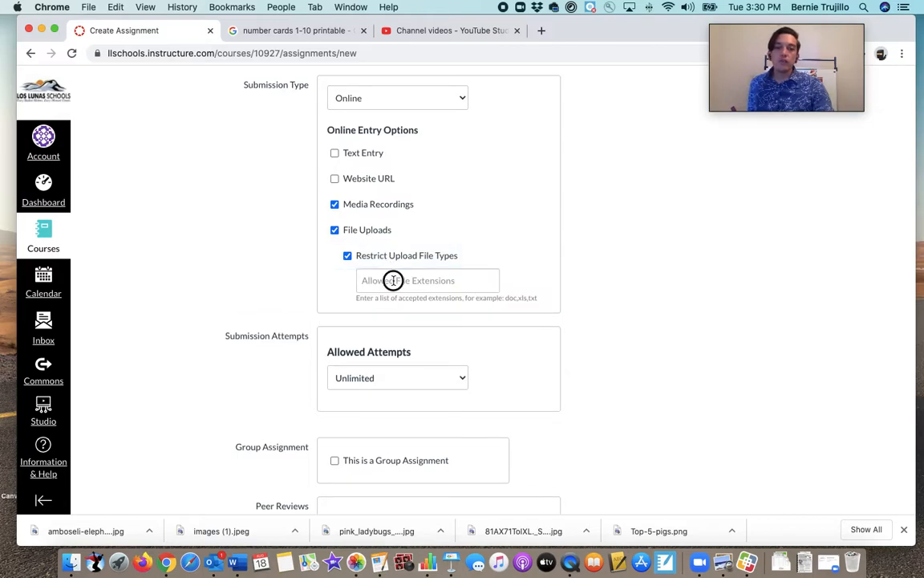
click(382, 258)
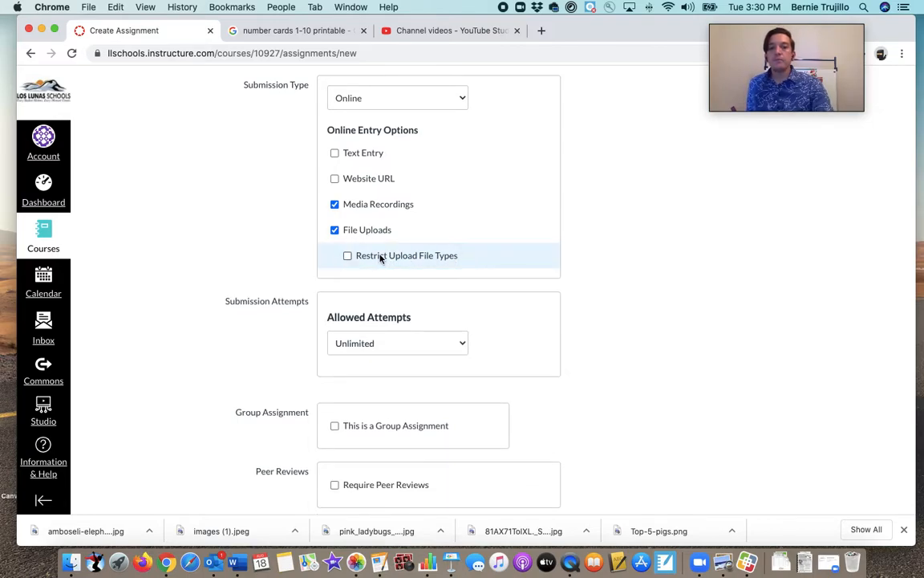
Step: Set the assignment's due date for everyone to August 21, 2020
scroll(444, 351, down, 4)
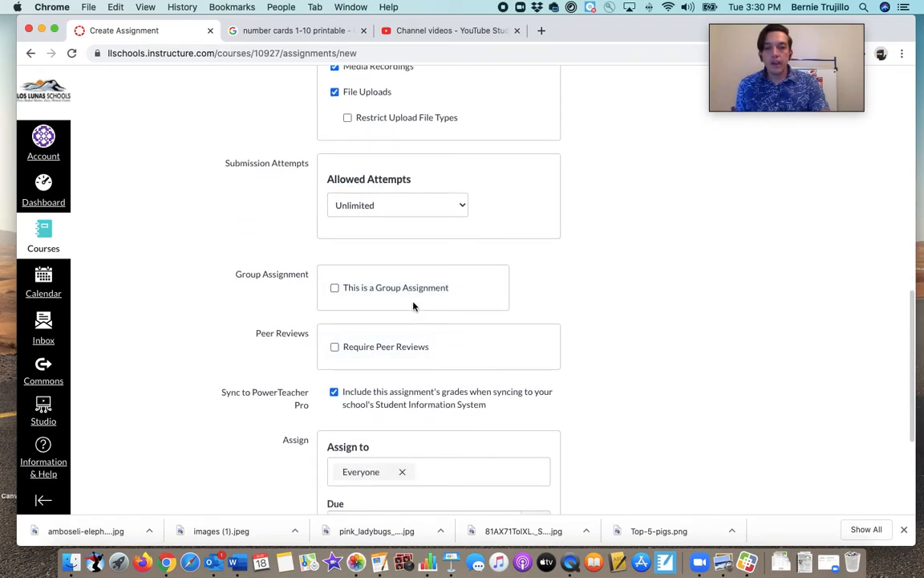
scroll(413, 303, down, 5)
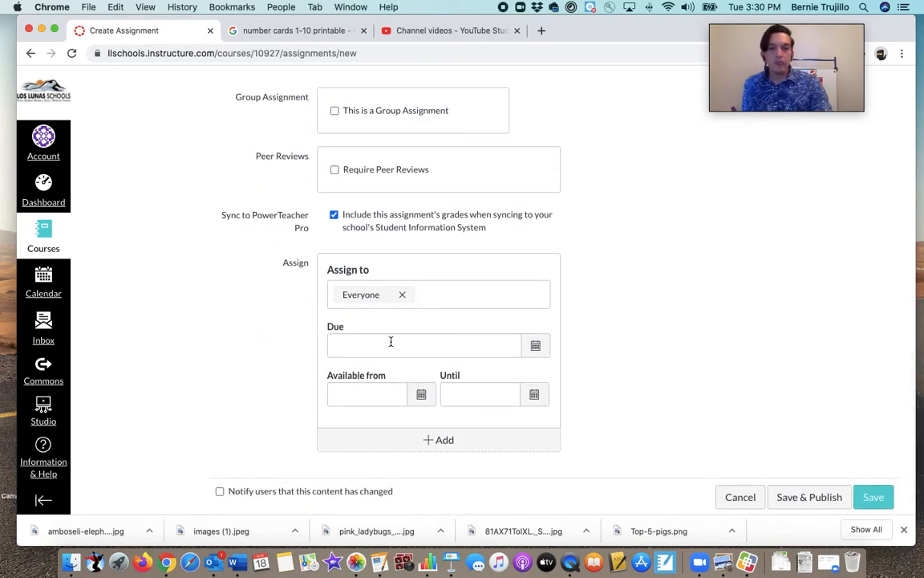
click(526, 346)
click(448, 263)
Step: Make the assignment available from August 16 until August 22, 2020
click(414, 410)
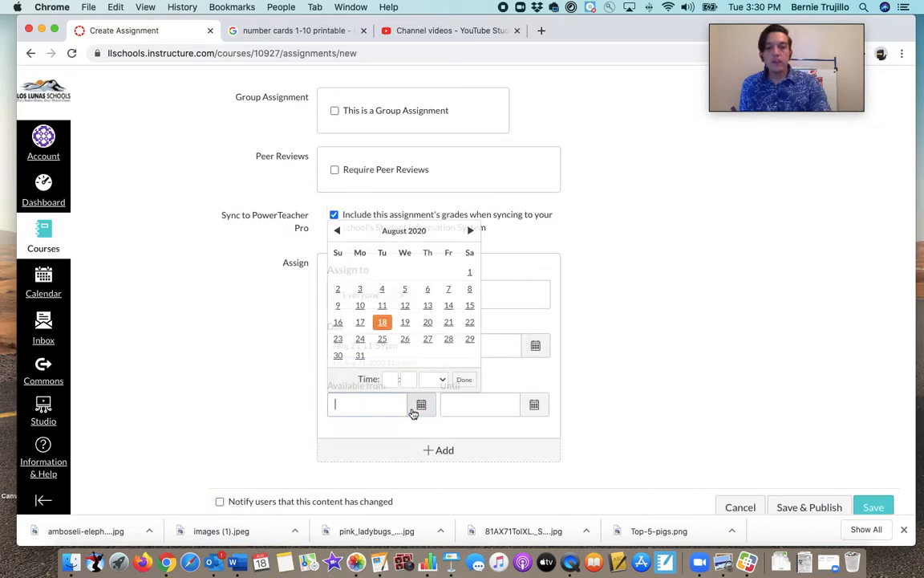
click(338, 321)
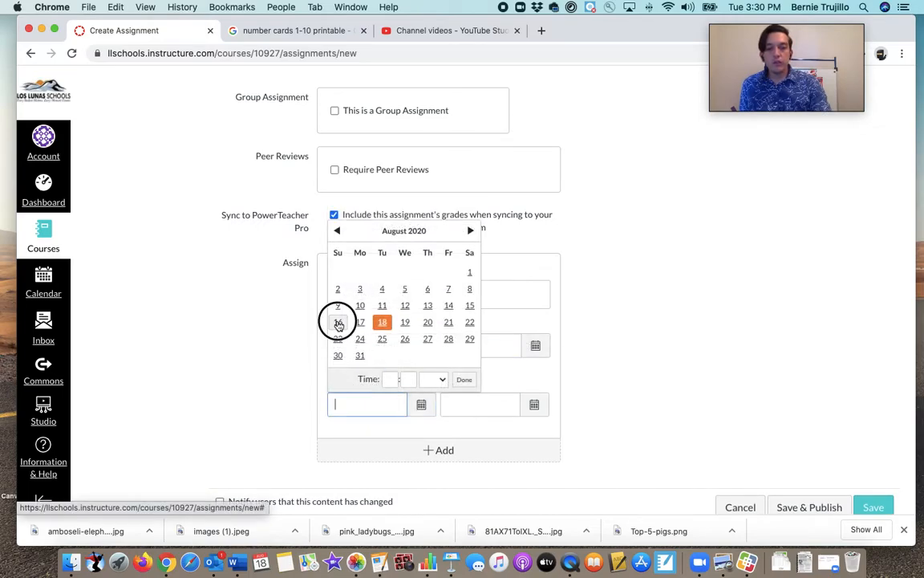
click(535, 406)
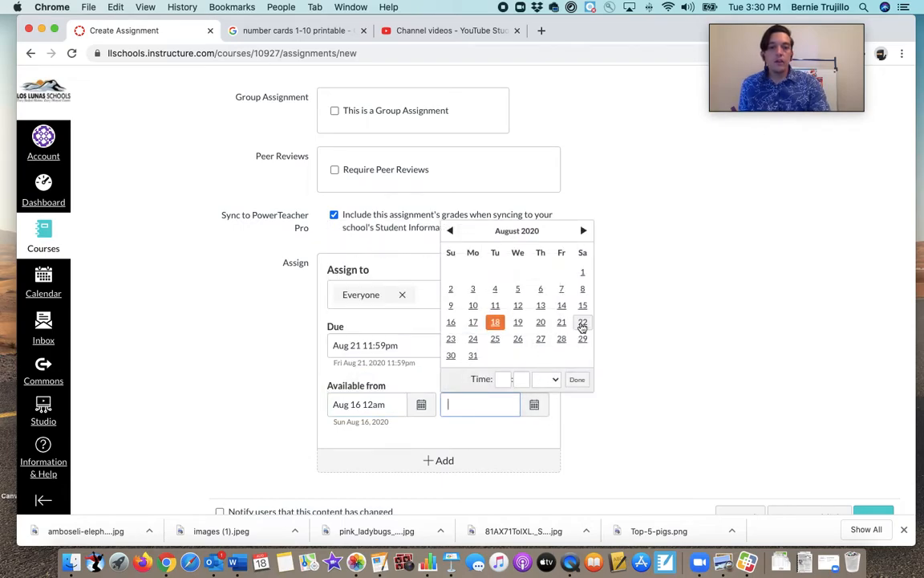
click(583, 323)
click(578, 379)
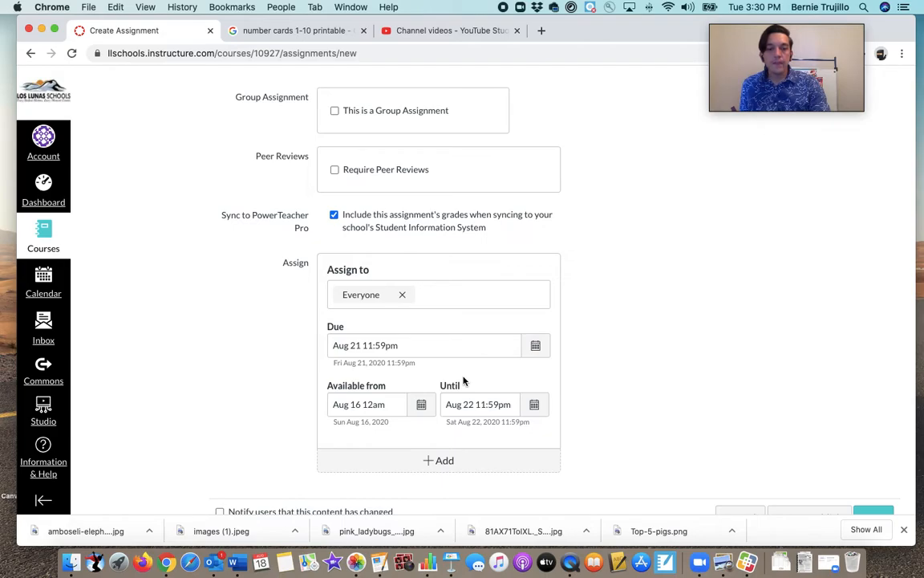
scroll(737, 422, down, 2)
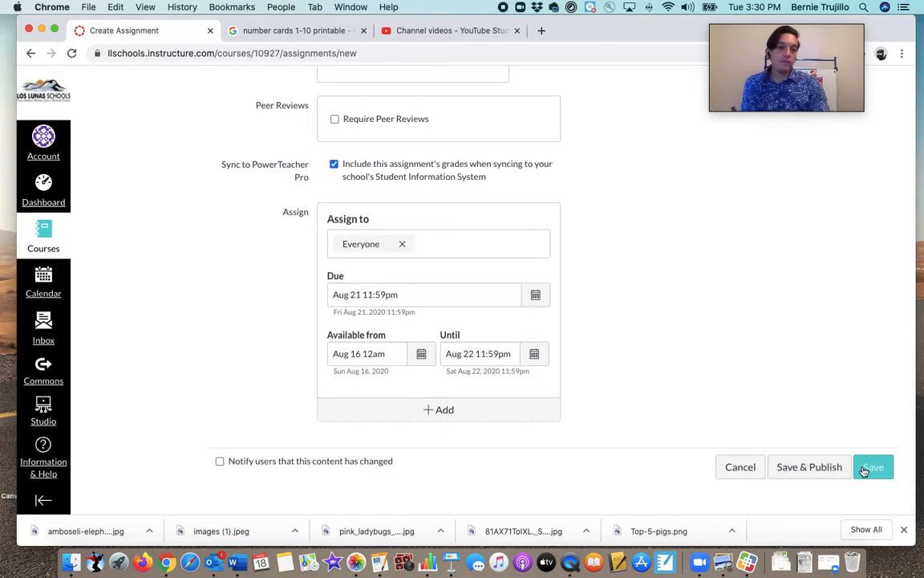